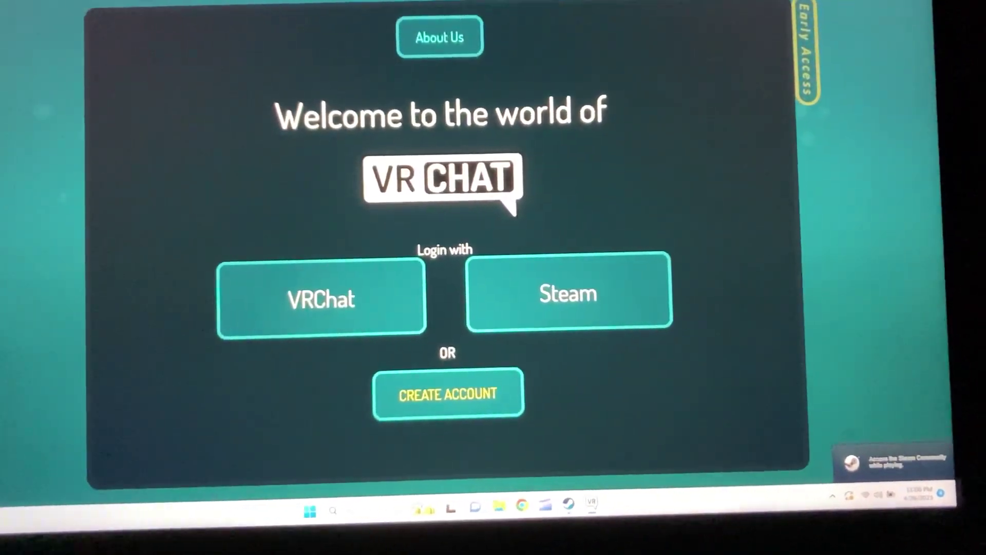
Attempt the Steam login on the VRChat welcome screen, which returns an invalid ticket error.
{"action": "left_click", "coordinate": [577, 273]}
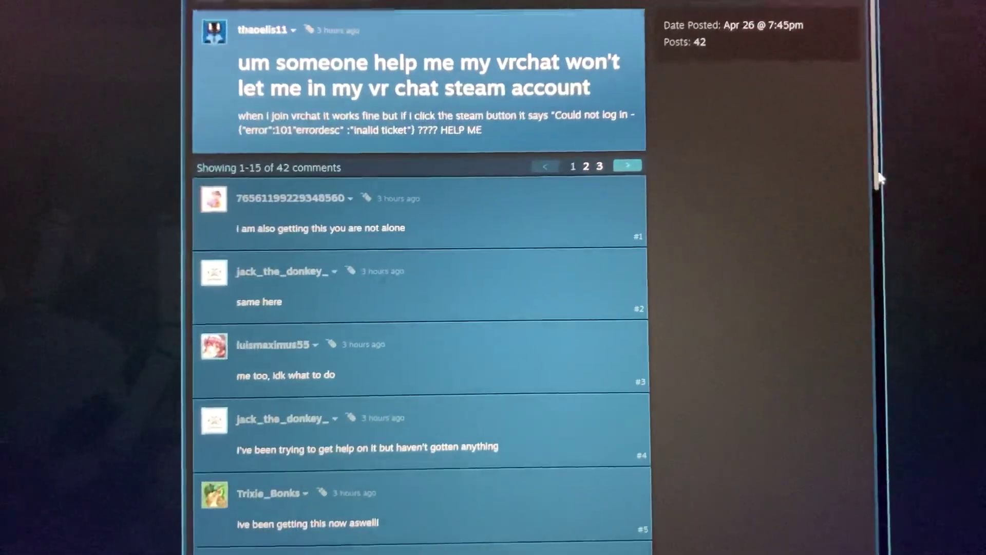
{"action": "scroll", "coordinate": [884, 179], "scroll_direction": "down", "scroll_amount": 2}
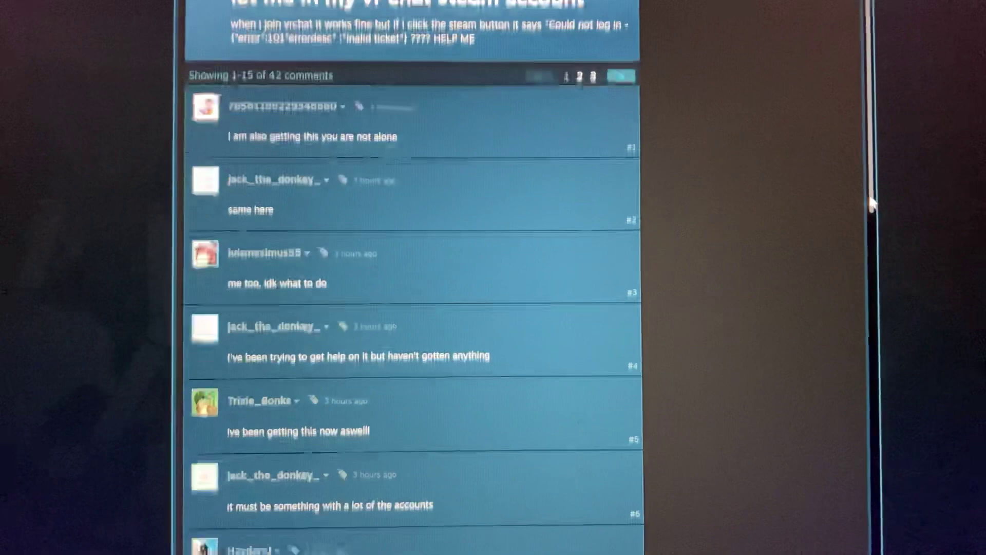
{"action": "mouse_move", "coordinate": [874, 196]}
{"action": "left_mouse_down"}
{"action": "mouse_move", "coordinate": [870, 229]}
{"action": "mouse_move", "coordinate": [854, 128]}
{"action": "left_mouse_up"}
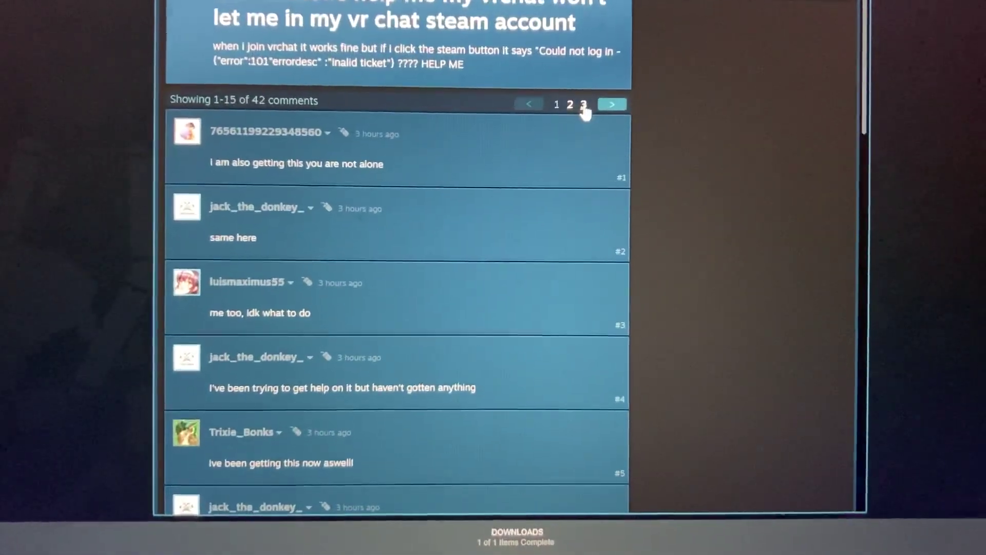